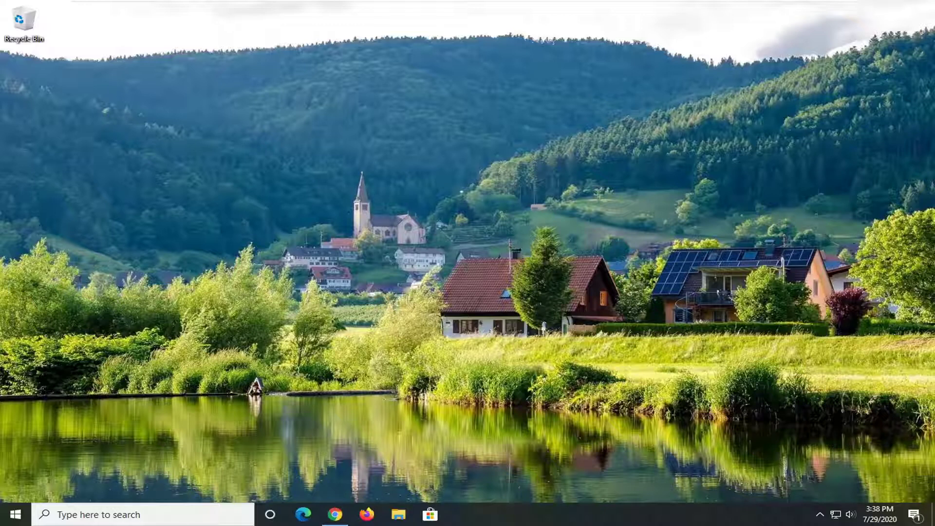
Launch Control Panel from a Start menu search for "control".
click(16, 516)
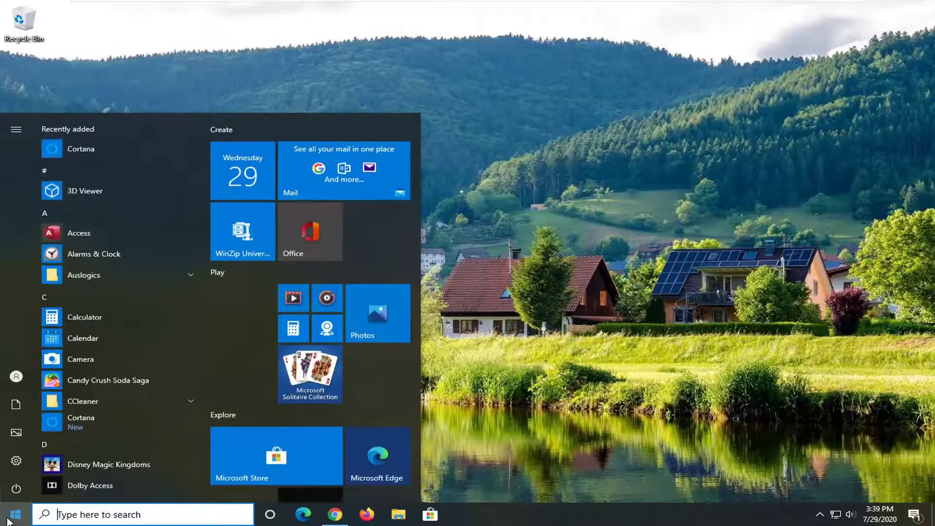
text(power optionscontro)
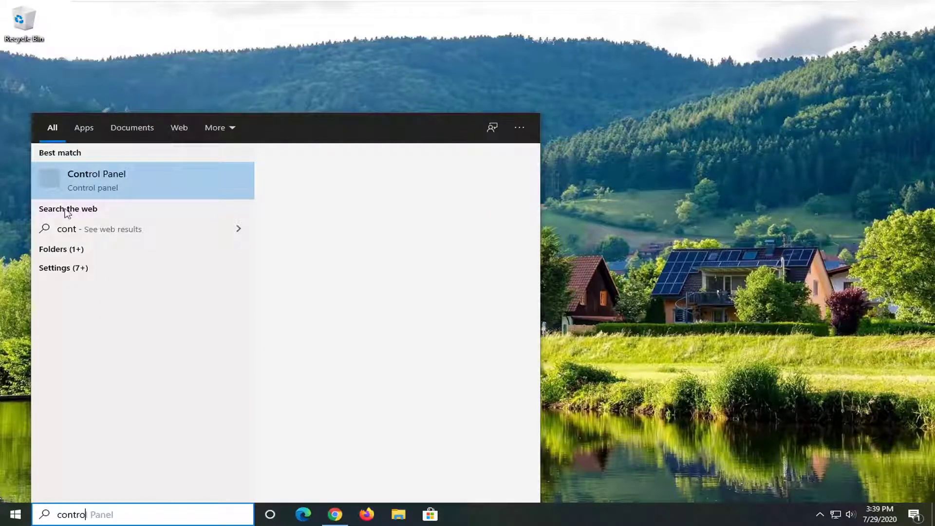
click(120, 178)
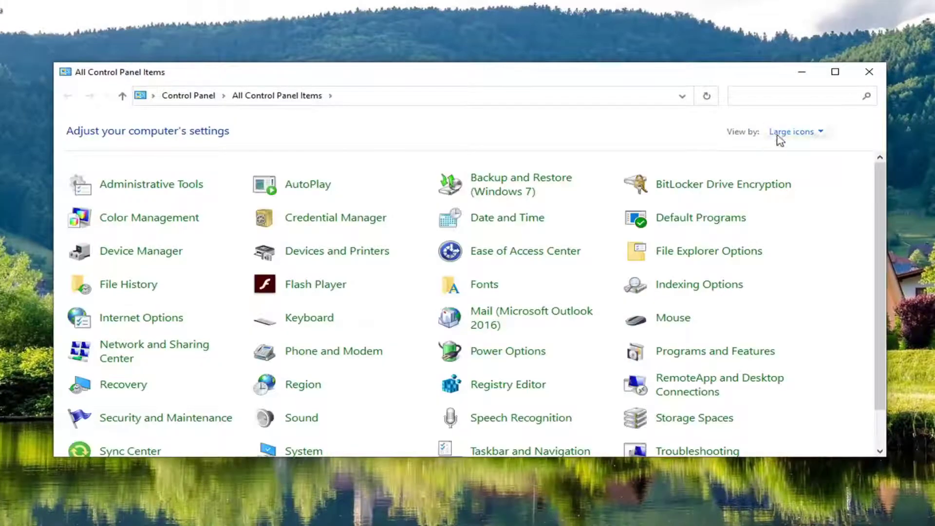
List Control Panel items as large icons and open the High performance plan's settings under Power Options.
click(796, 132)
click(781, 173)
click(526, 354)
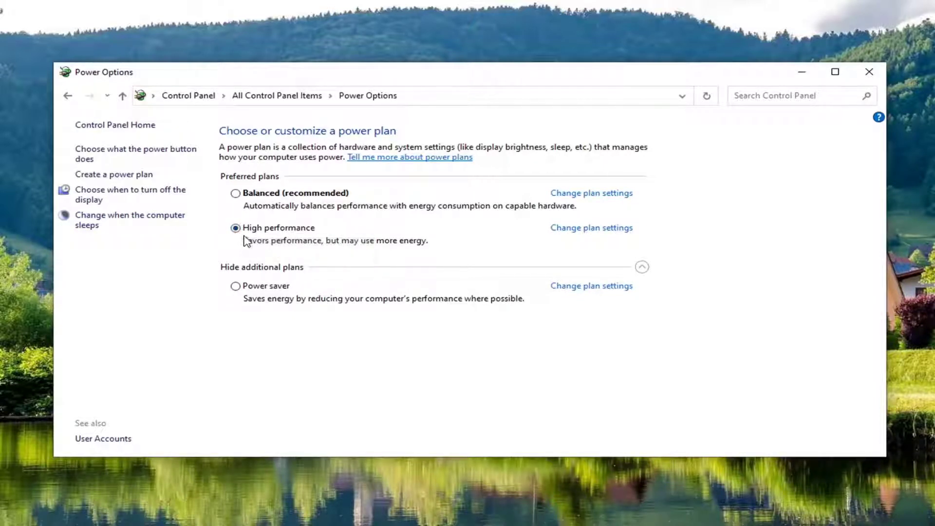
click(590, 233)
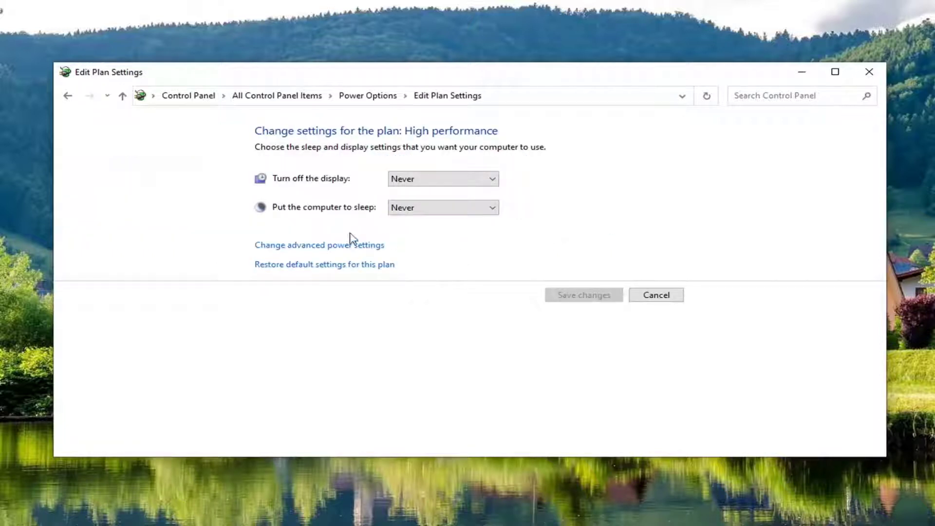
Open Change advanced power settings, centre the Power Options dialog, and expand then collapse Processor power management.
click(313, 246)
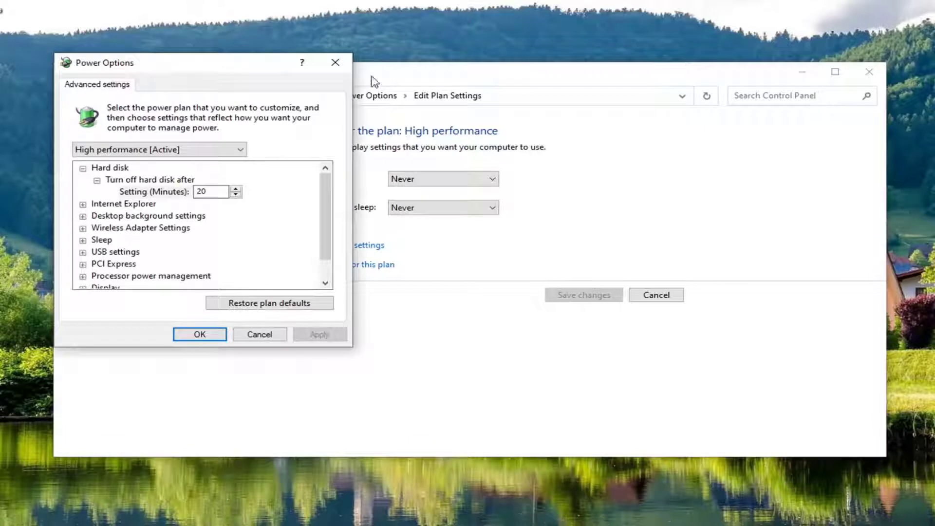
mouse_move(240, 72)
mouse_down()
mouse_move(457, 79)
mouse_move(508, 92)
mouse_up()
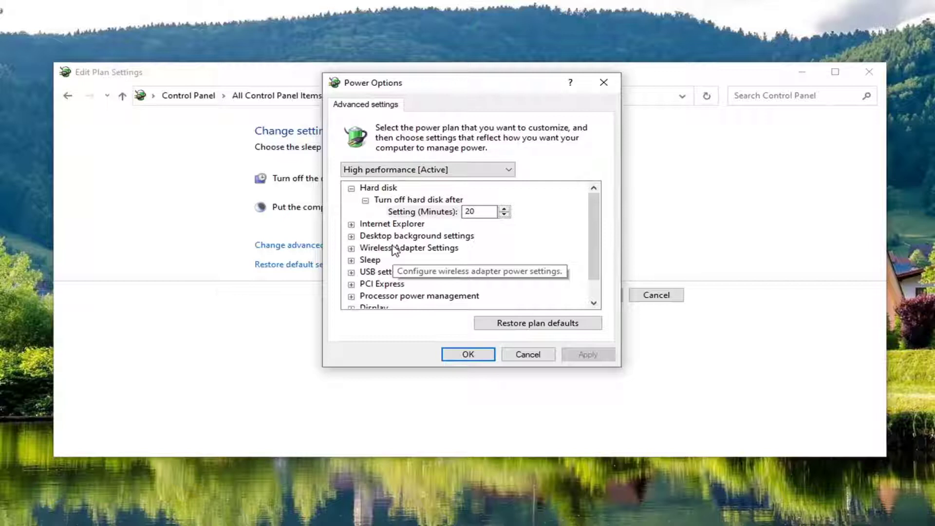
scroll(394, 250, down, 2)
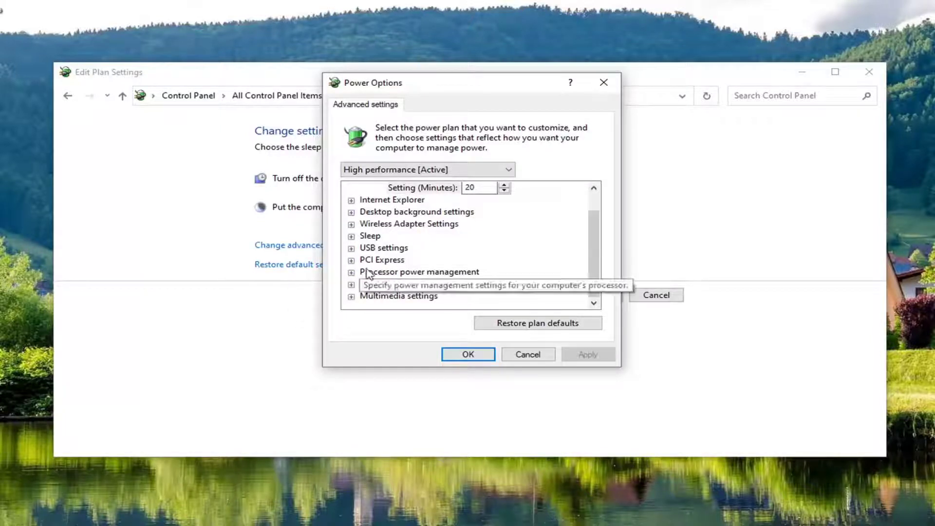
click(352, 272)
click(351, 272)
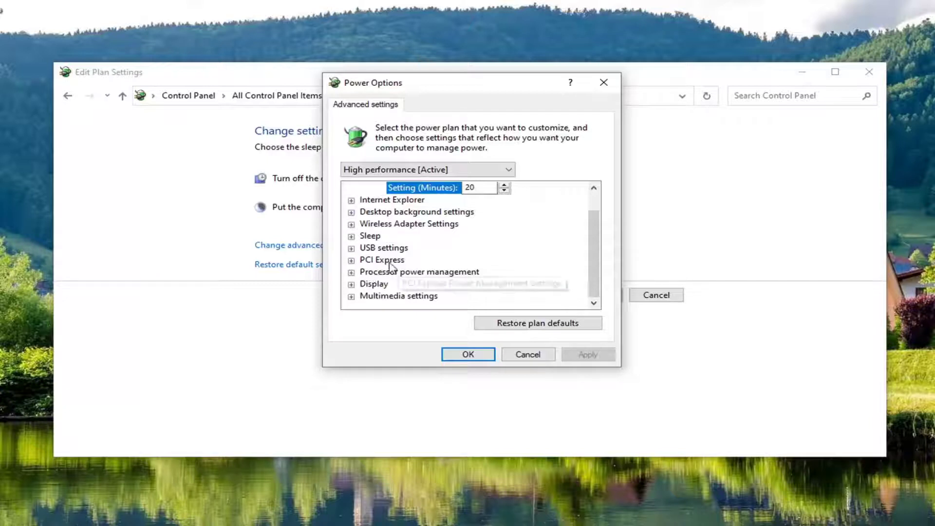
click(351, 247)
click(365, 261)
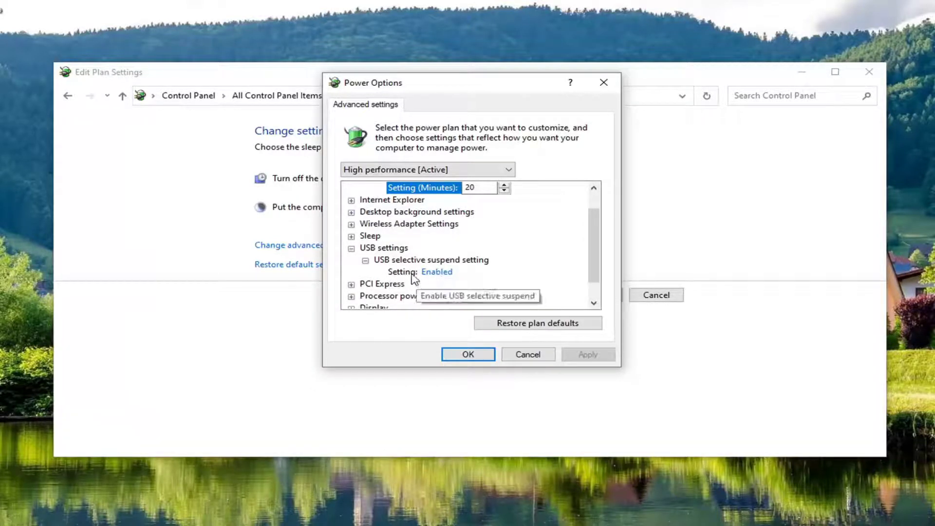
click(437, 272)
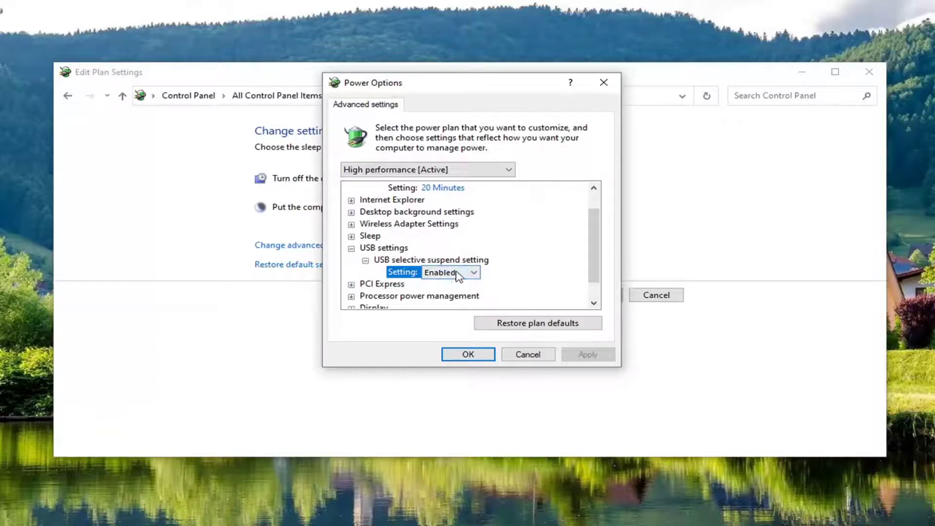
click(474, 273)
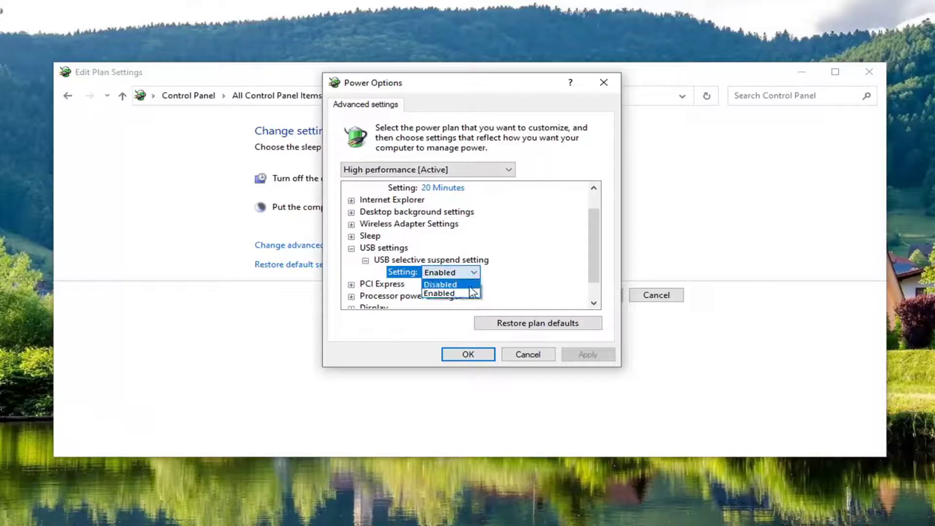
click(450, 293)
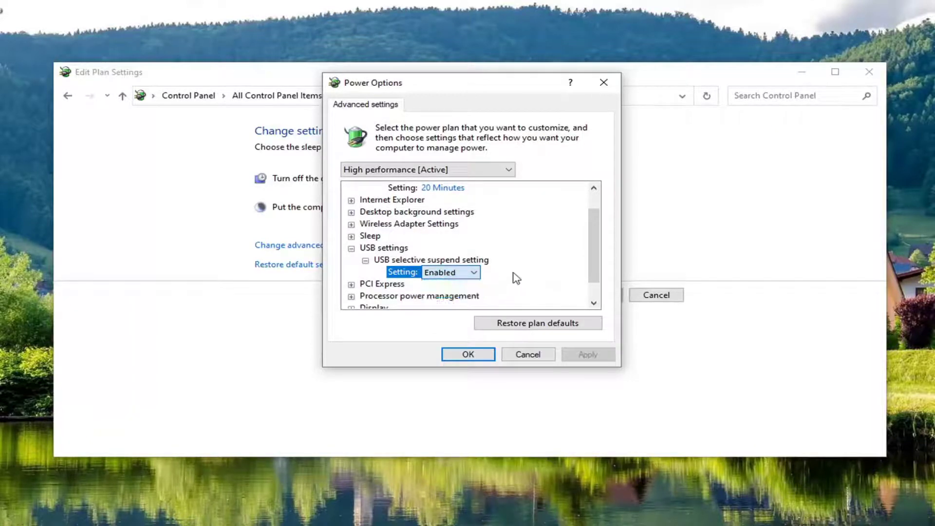
click(366, 260)
click(352, 247)
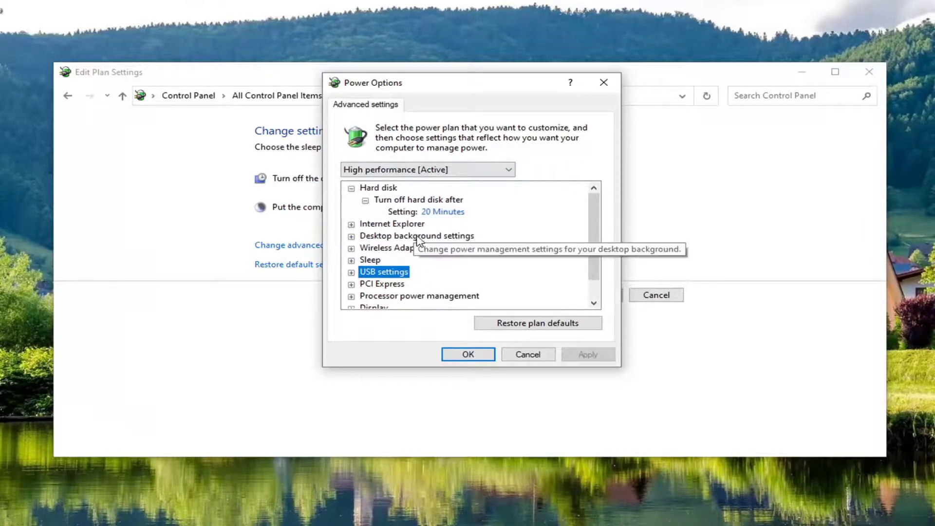
scroll(406, 243, down, 1)
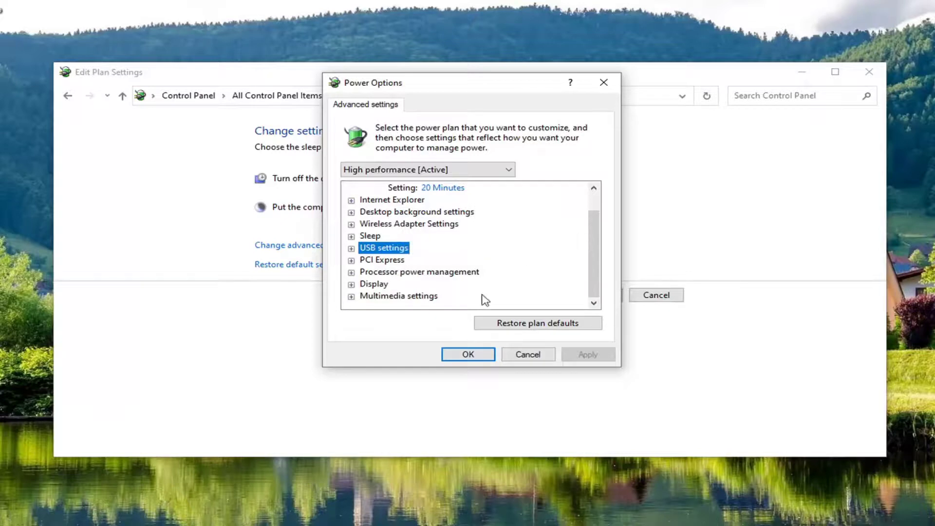
Accept the High performance plan's advanced power settings with OK.
click(464, 359)
Close the High performance Edit Plan Settings window.
click(869, 72)
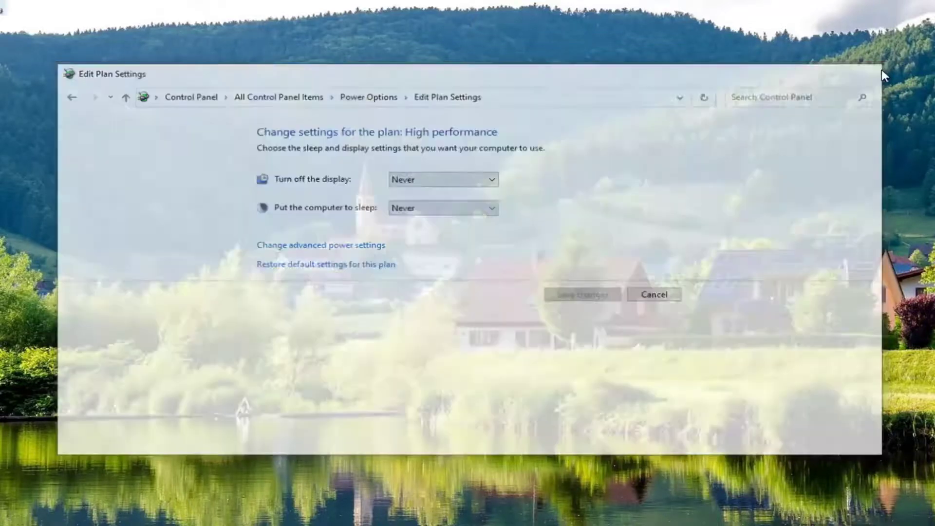